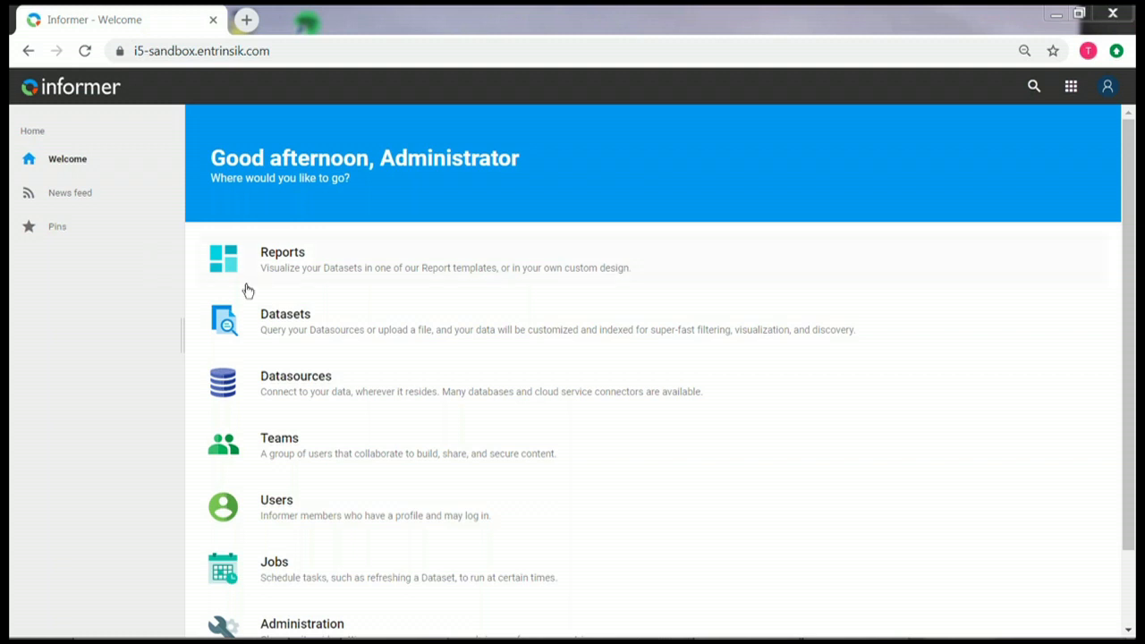
# - Go to the datasets list and open the Accidents dataset
pyautogui.click(274, 329)
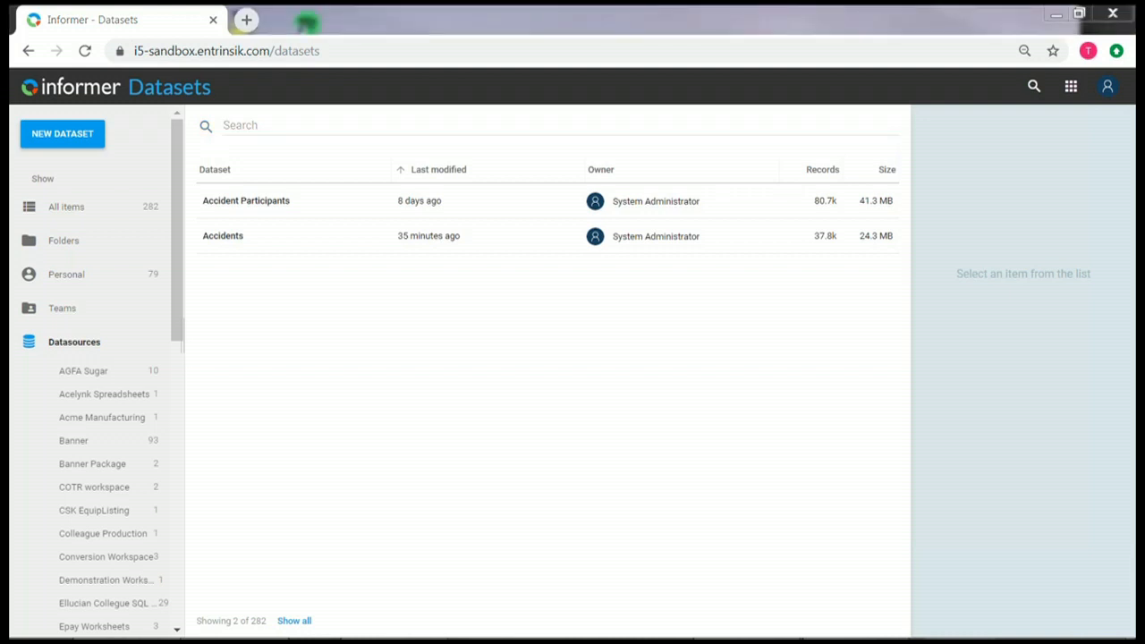
pyautogui.moveTo(1144, 260); pyautogui.dragTo(1140, 228)
pyautogui.doubleClick(223, 239)
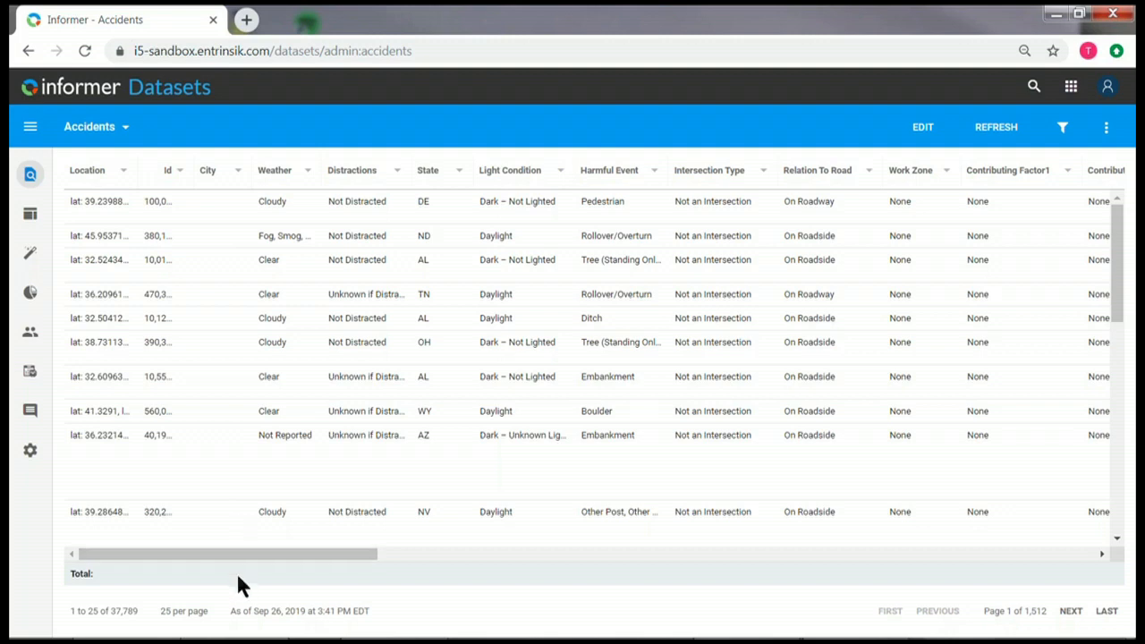
# - Move the State column so that it sits directly before the Distractions column
pyautogui.moveTo(237, 555)
pyautogui.mouseDown()
pyautogui.moveTo(400, 558)
pyautogui.moveTo(225, 554)
pyautogui.mouseUp()
pyautogui.moveTo(429, 173); pyautogui.dragTo(354, 178)
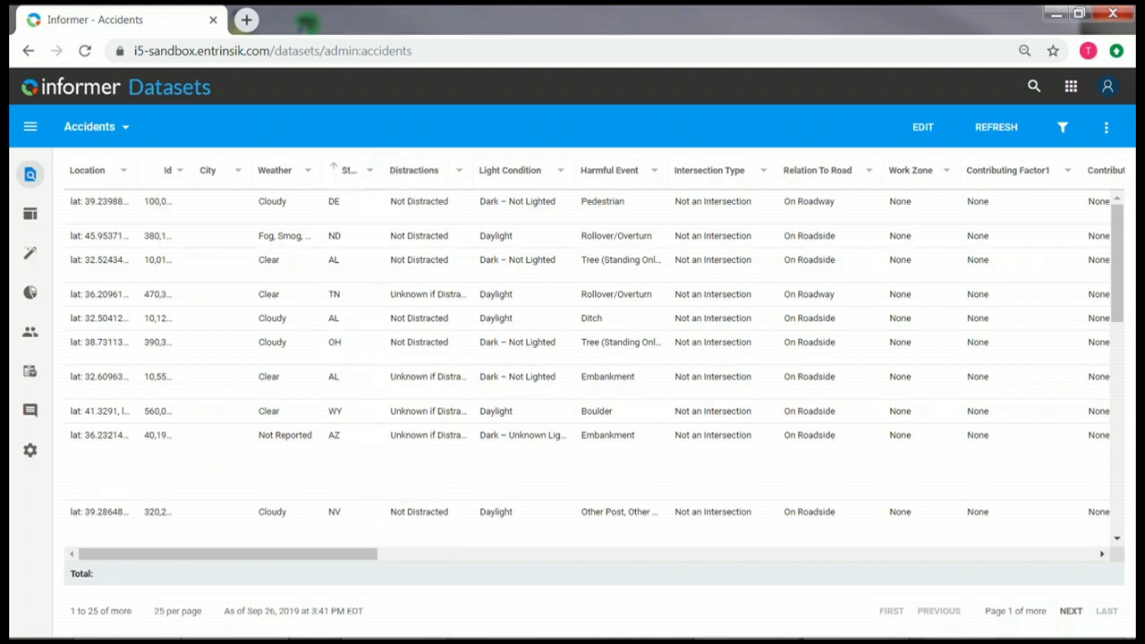
# - Sort the accident records by State ascending and descending, and clear the sort again
pyautogui.click(336, 177)
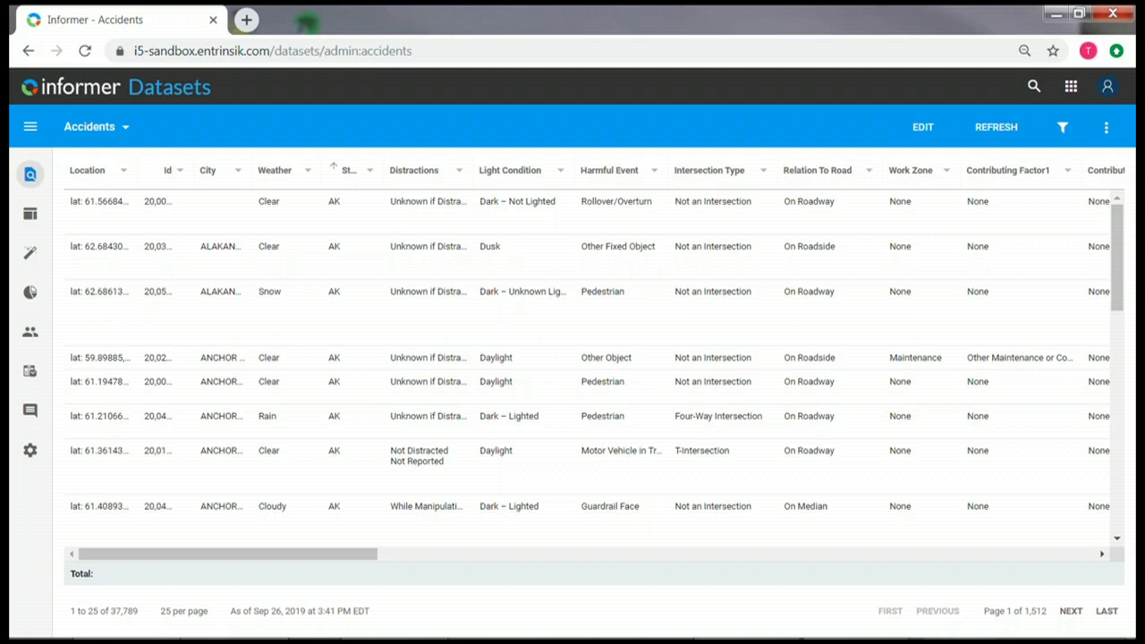
pyautogui.click(337, 175)
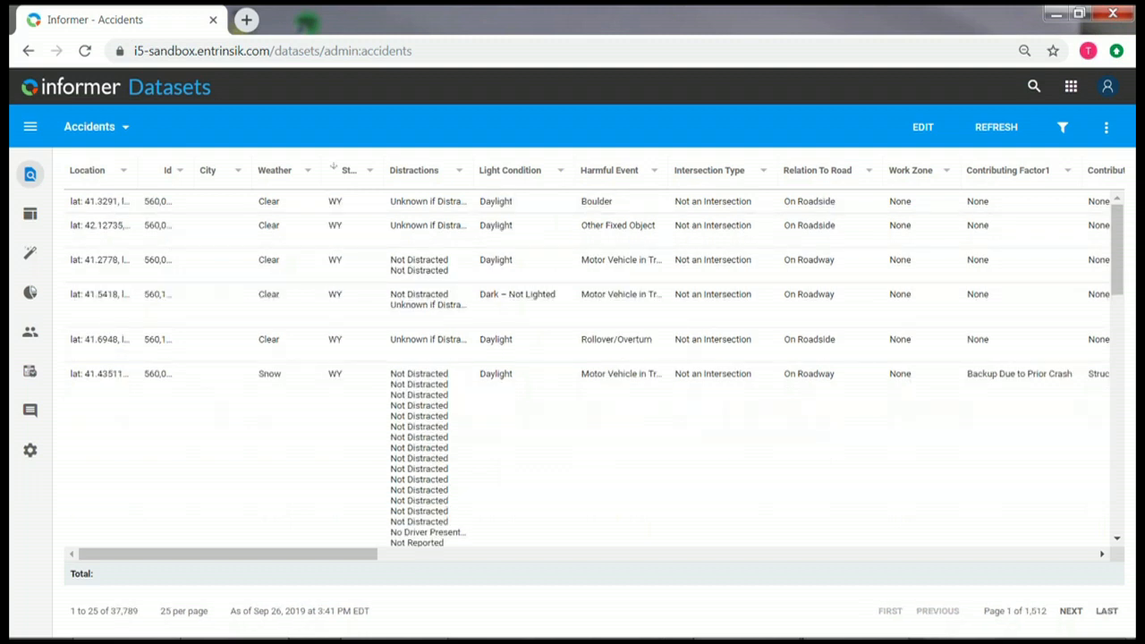
pyautogui.click(339, 179)
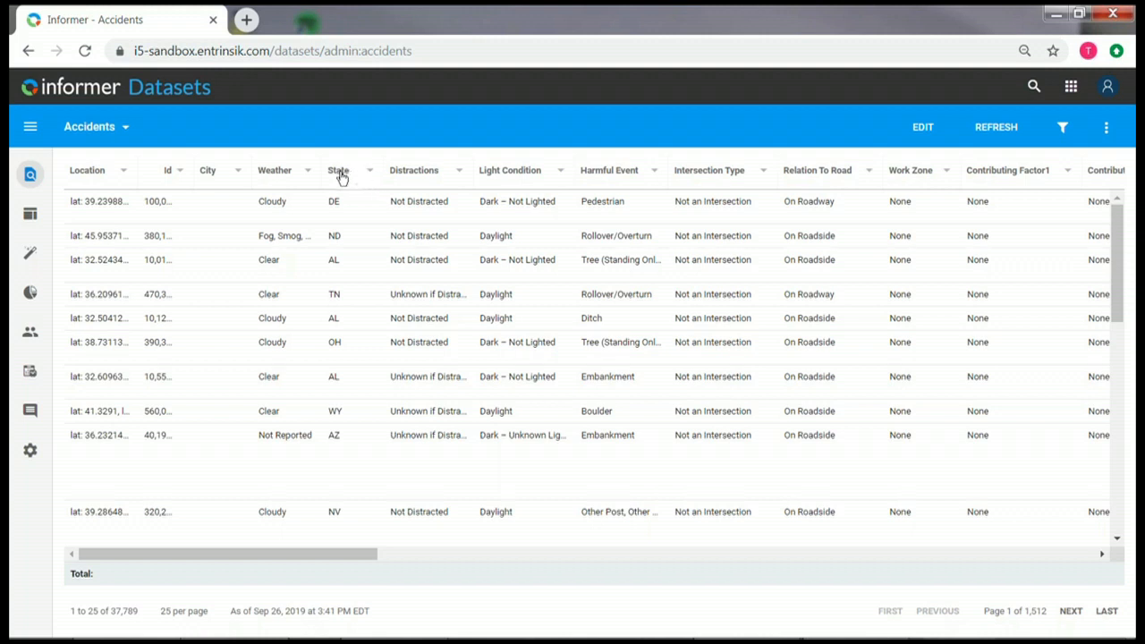
pyautogui.click(307, 173)
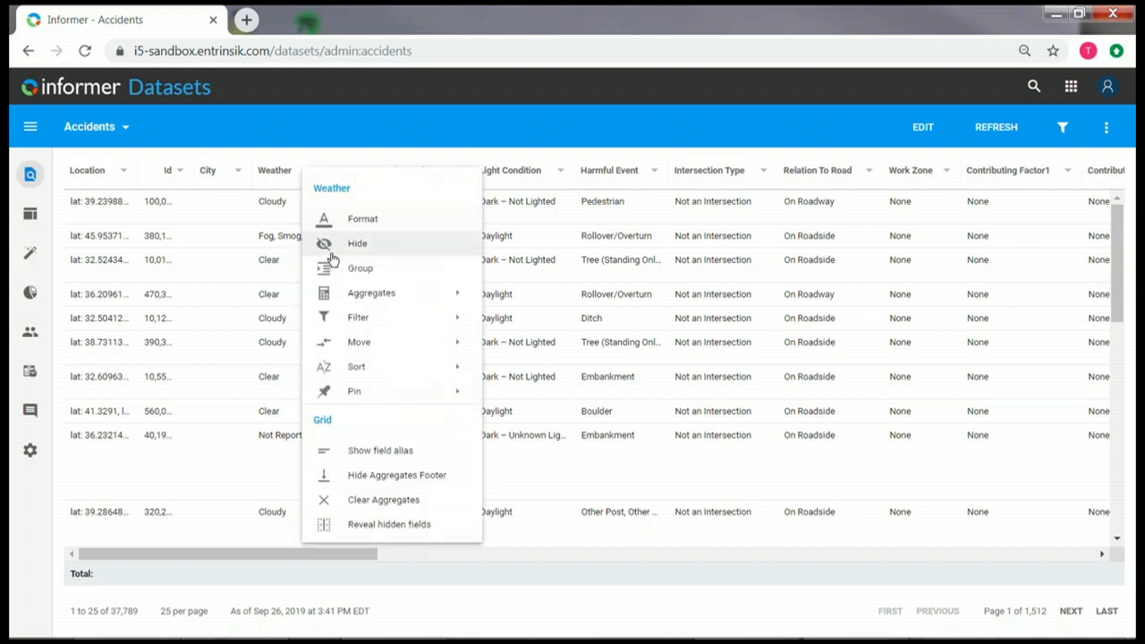
pyautogui.moveTo(349, 298)
pyautogui.moveTo(348, 322)
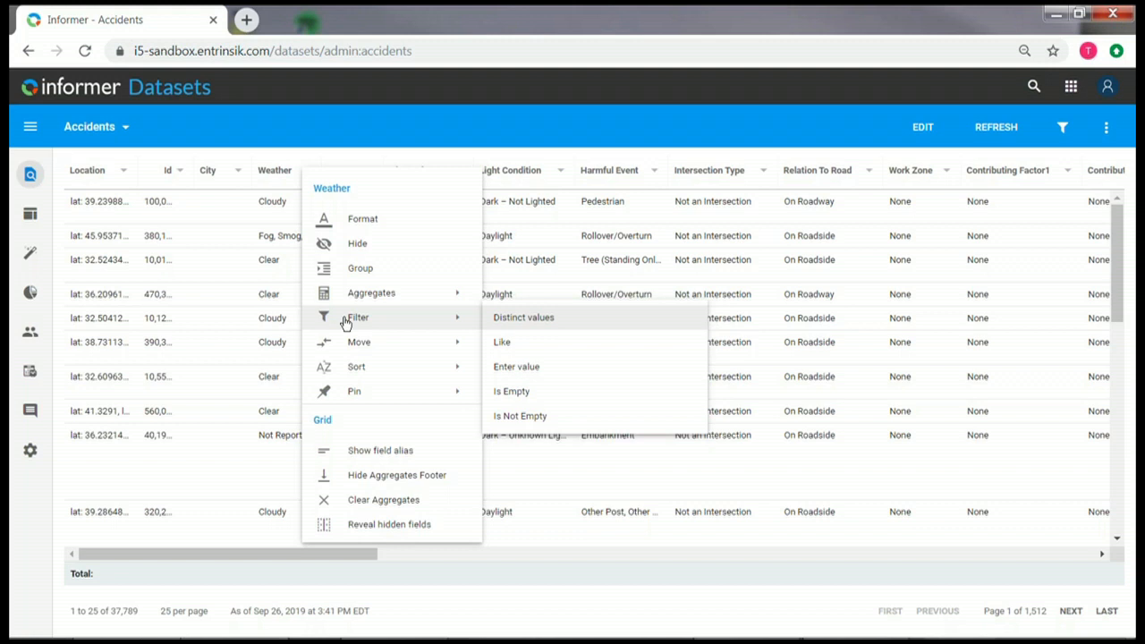
pyautogui.click(367, 161)
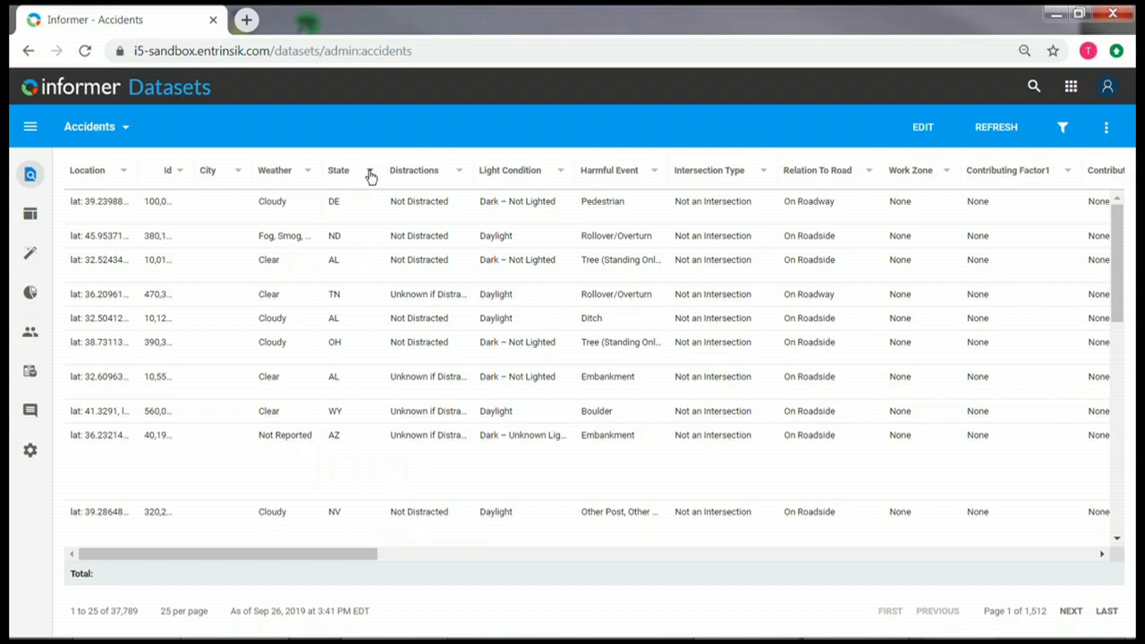
# - Group the accident records by State and add Accident Factors as the second grouping level
pyautogui.click(370, 172)
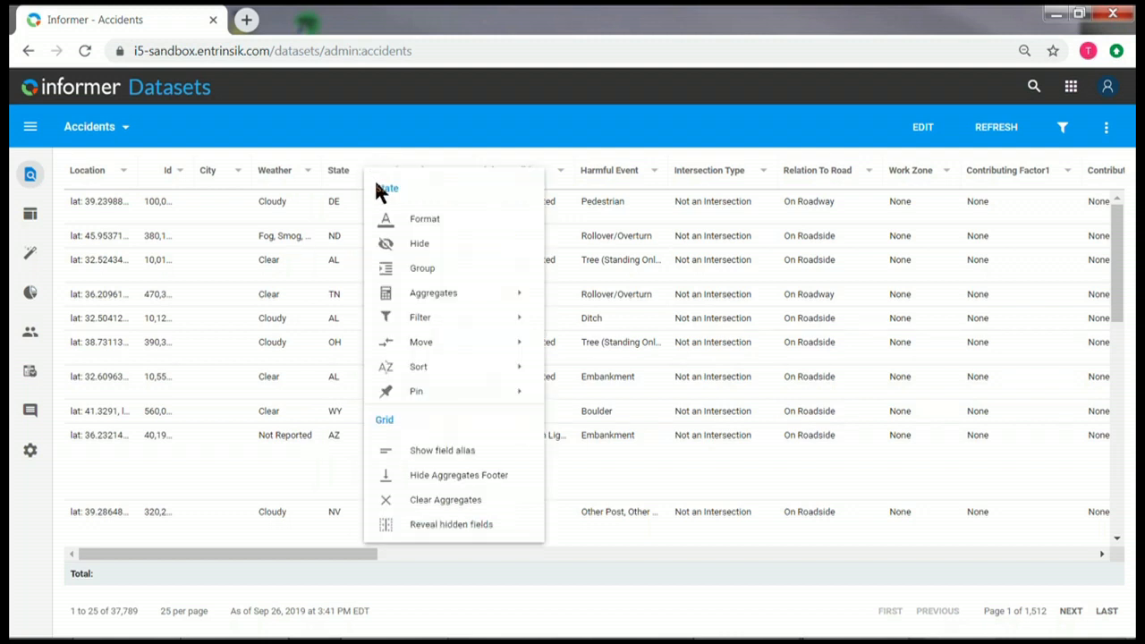
pyautogui.click(415, 272)
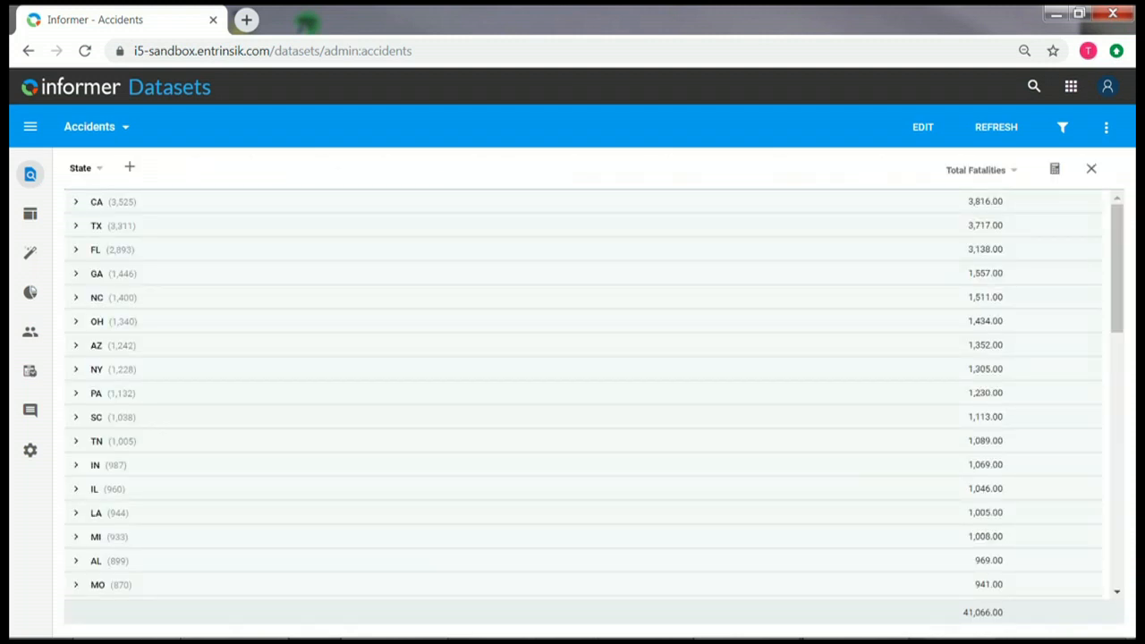
pyautogui.click(129, 167)
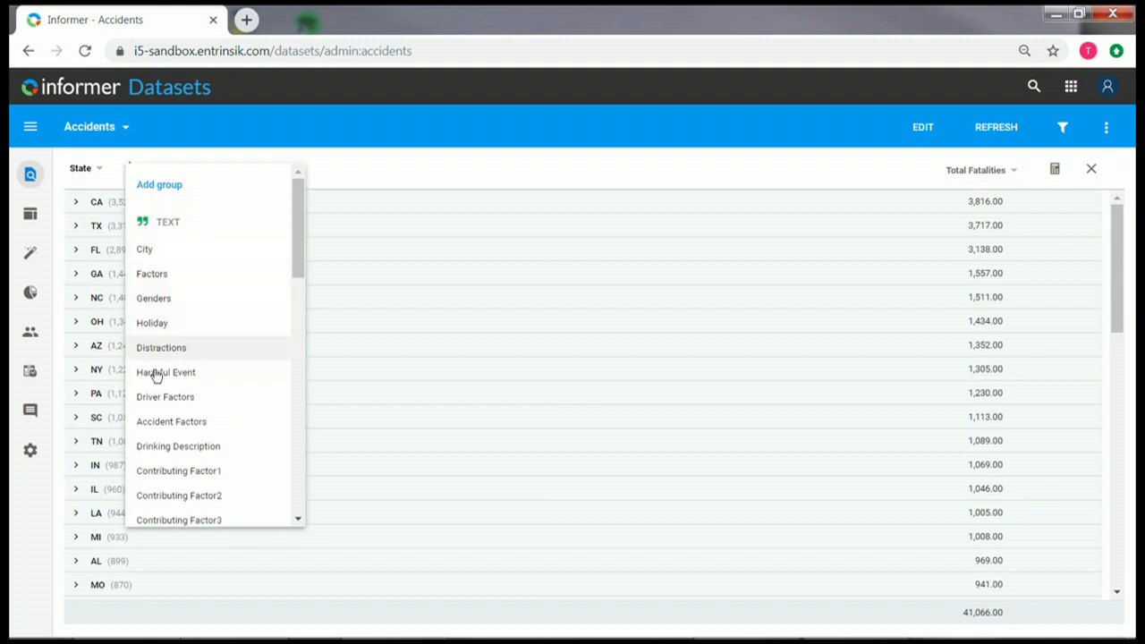
pyautogui.click(156, 425)
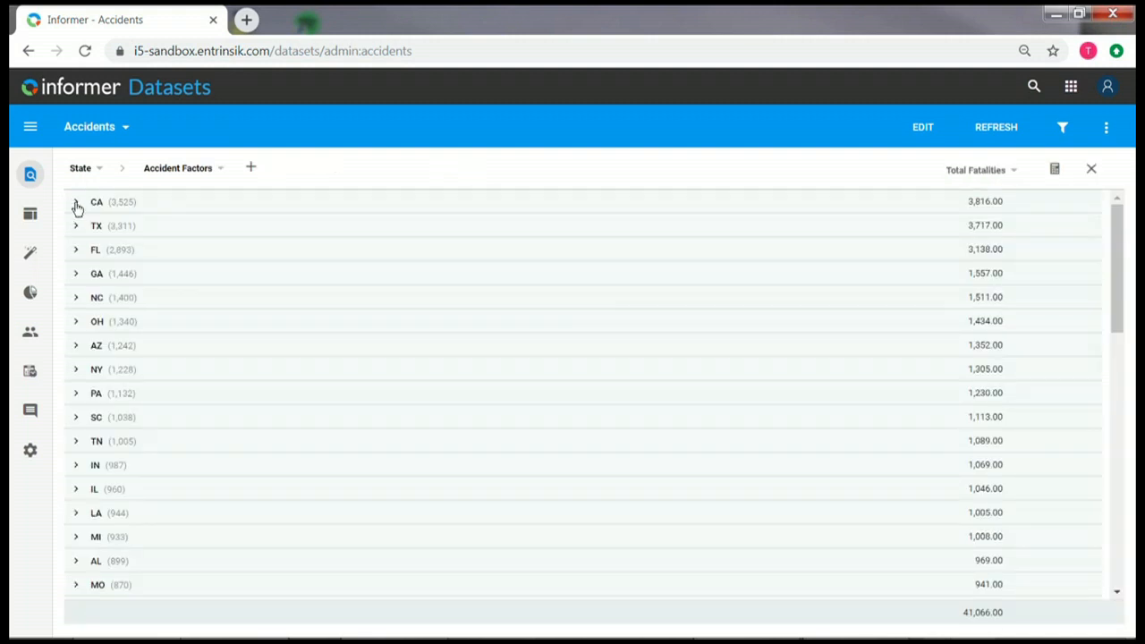
# - Expand the CA group to view its accident factors and remove the Accident Factors grouping level
pyautogui.click(76, 203)
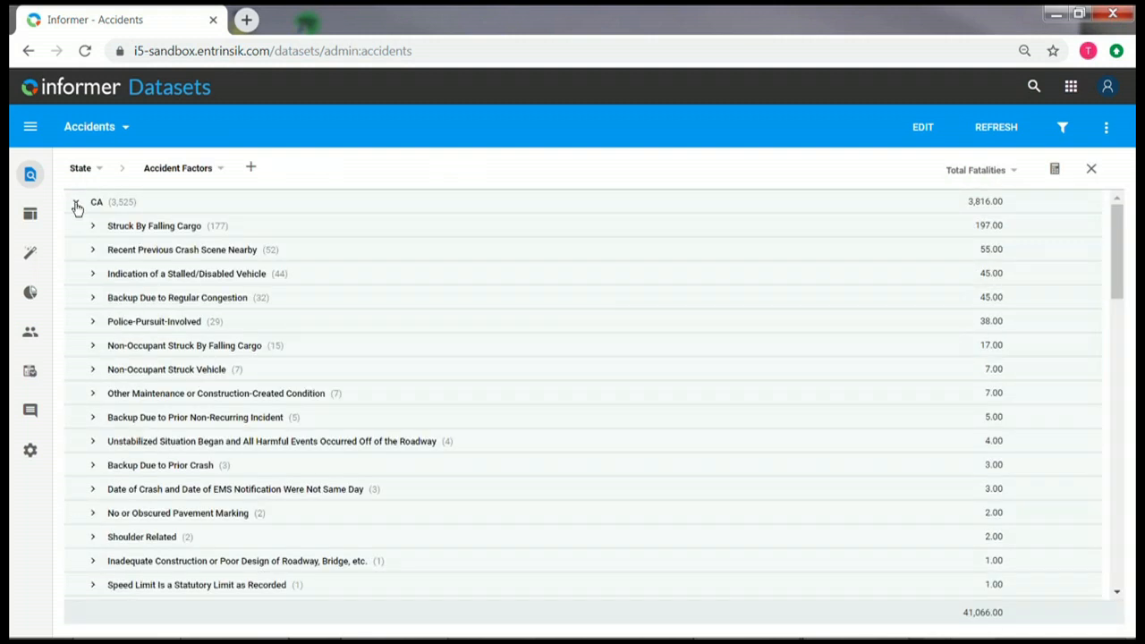
pyautogui.click(221, 172)
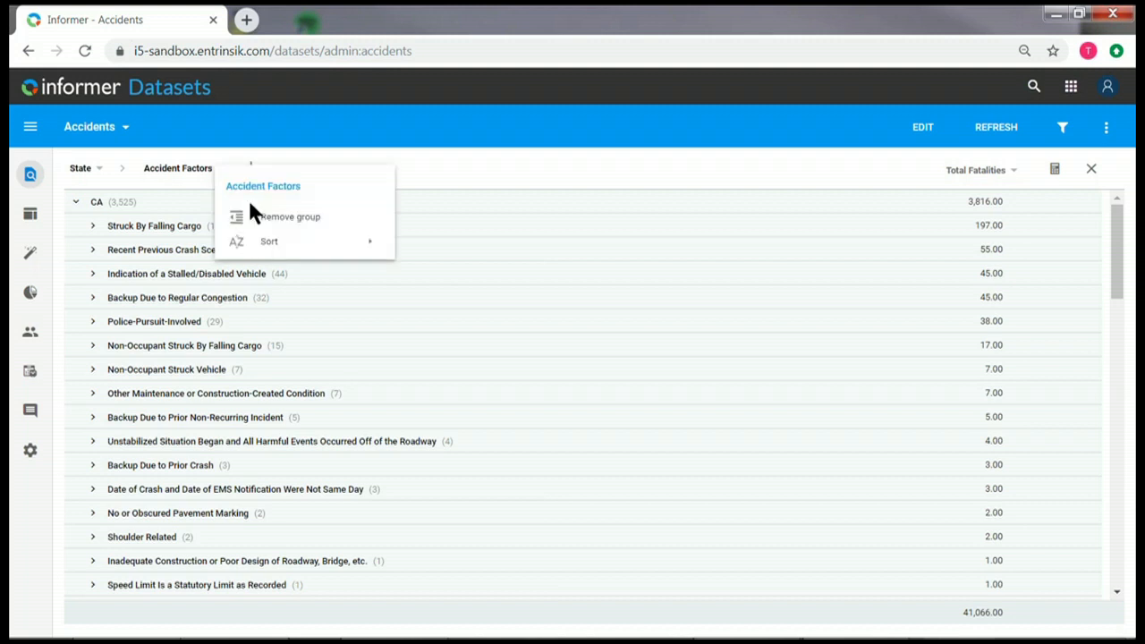
pyautogui.click(261, 218)
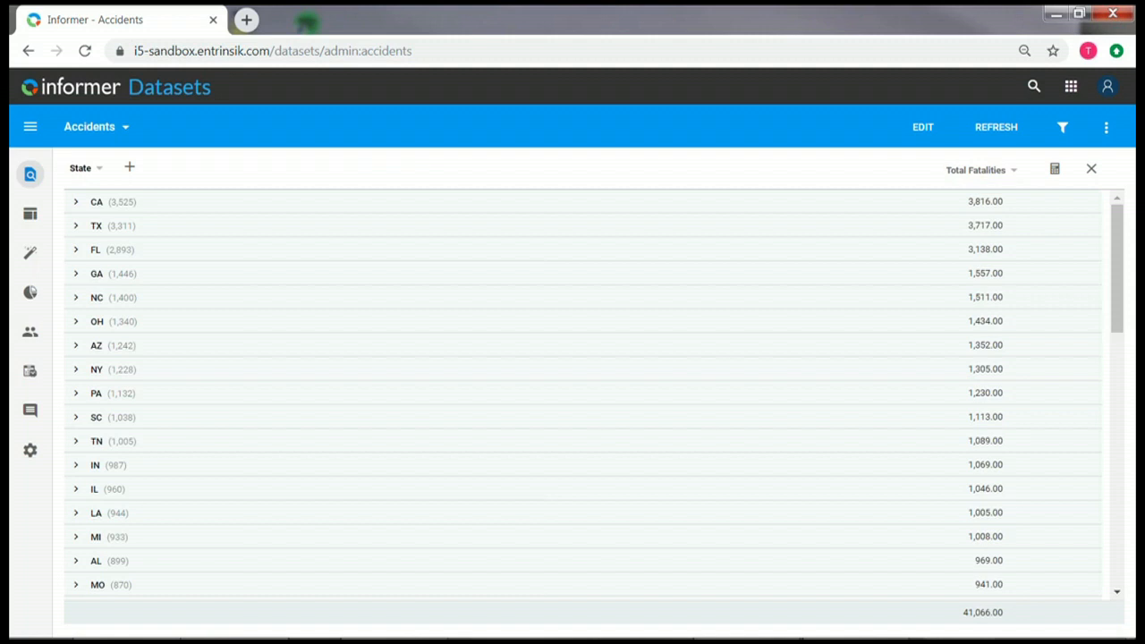
# - Add the total of Drunk Drivers to the aggregates by state and close the grouped view
pyautogui.click(1053, 173)
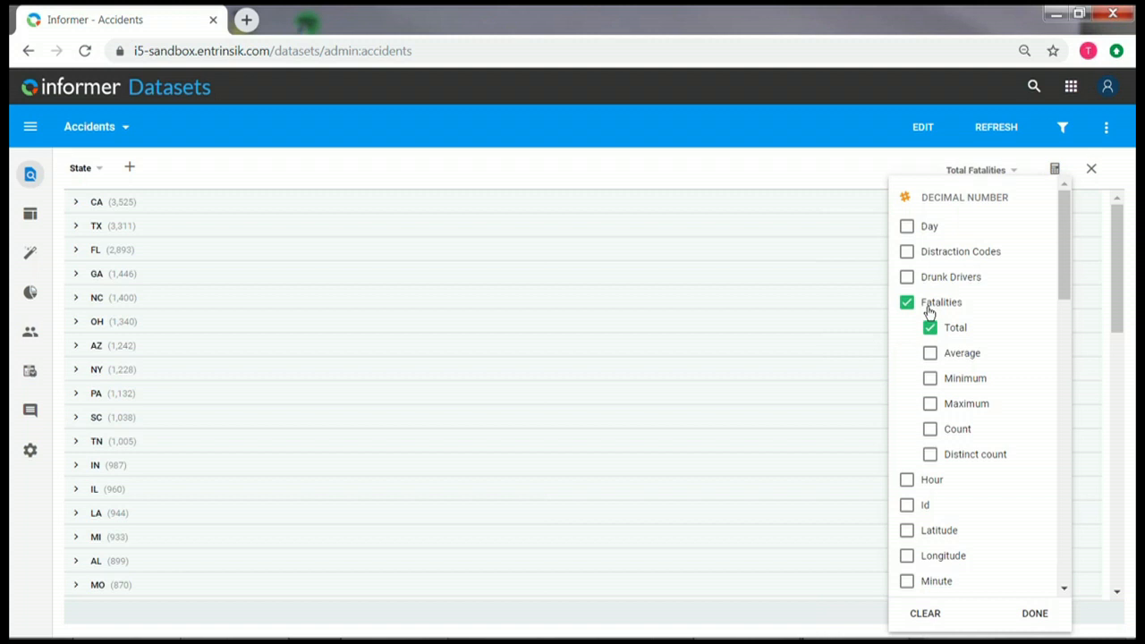
pyautogui.click(906, 277)
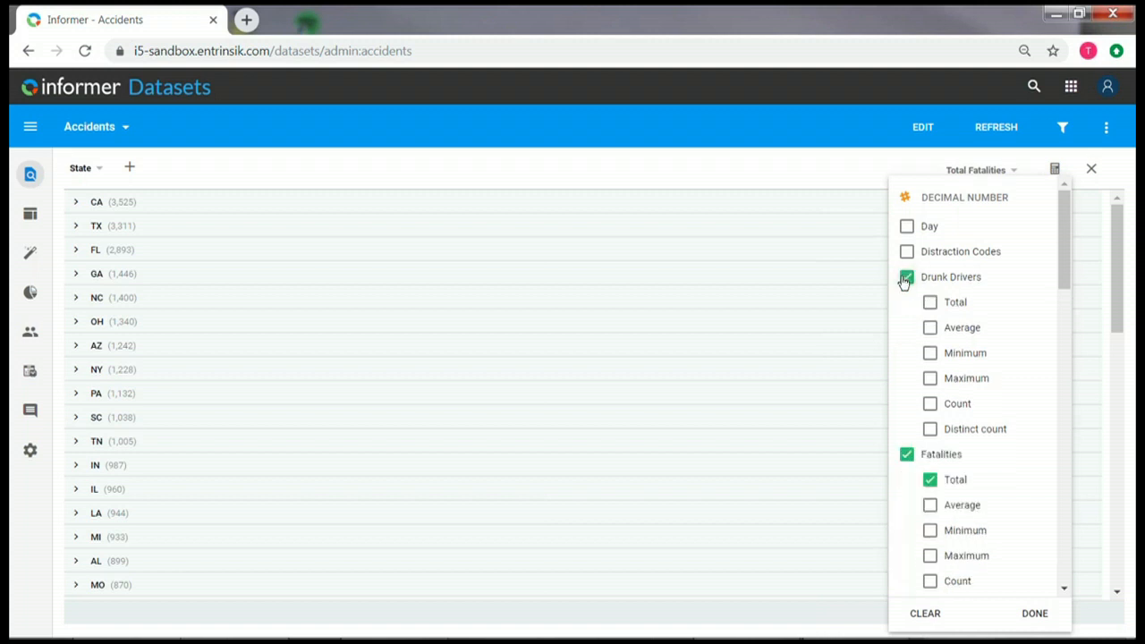
pyautogui.click(929, 305)
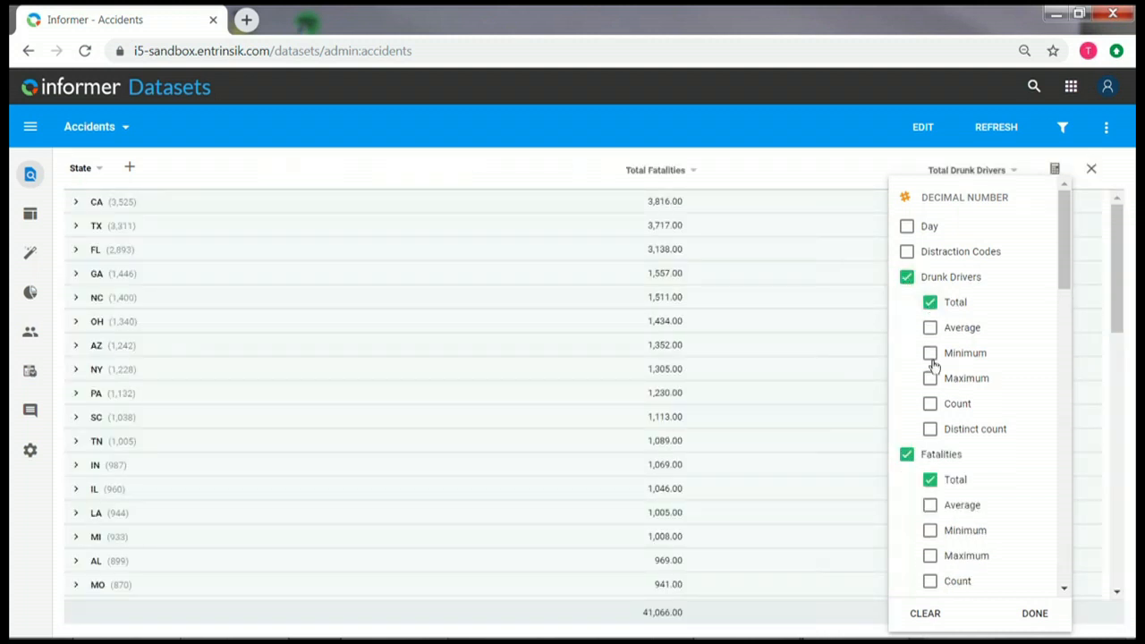
pyautogui.click(1033, 615)
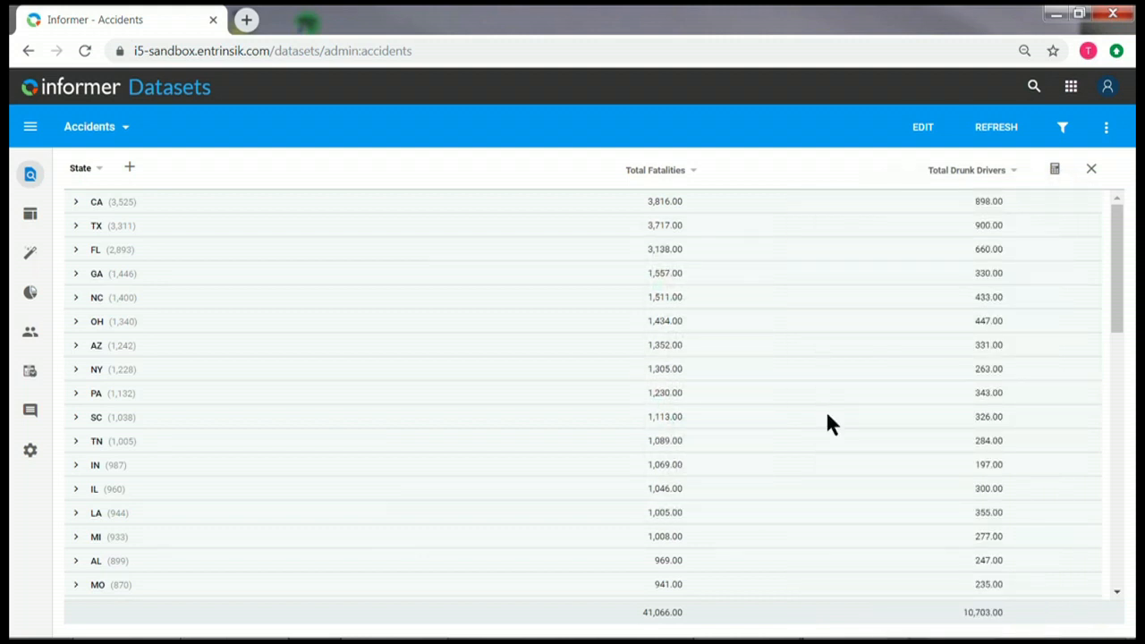
pyautogui.click(1092, 172)
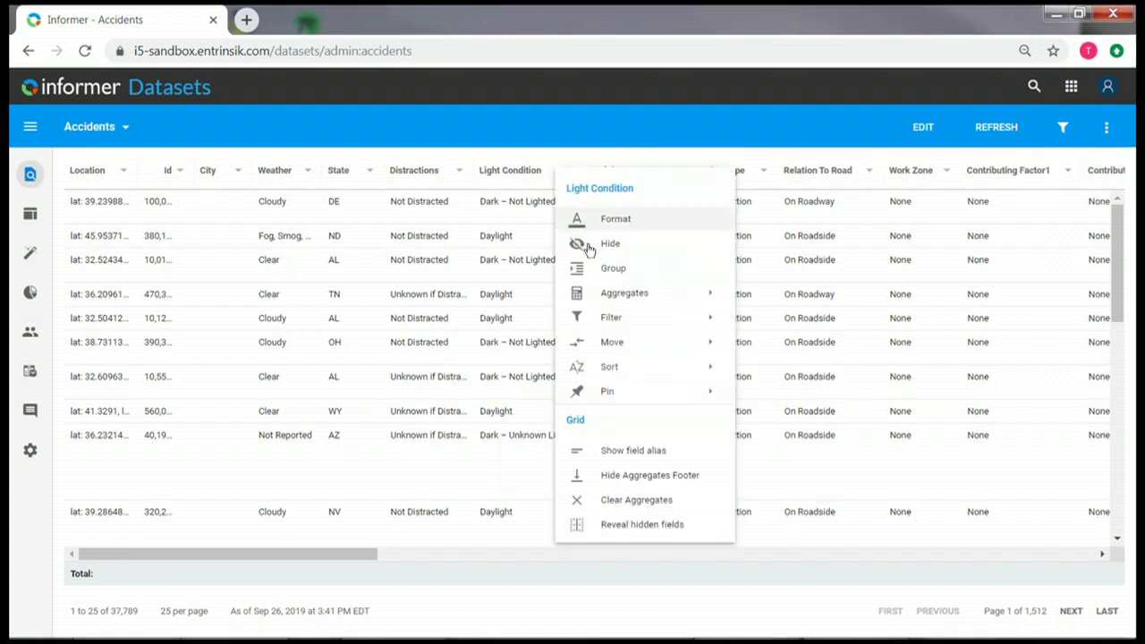
# - Show the filter bar and filter the accident records for the value "cloudy"
pyautogui.moveTo(608, 326)
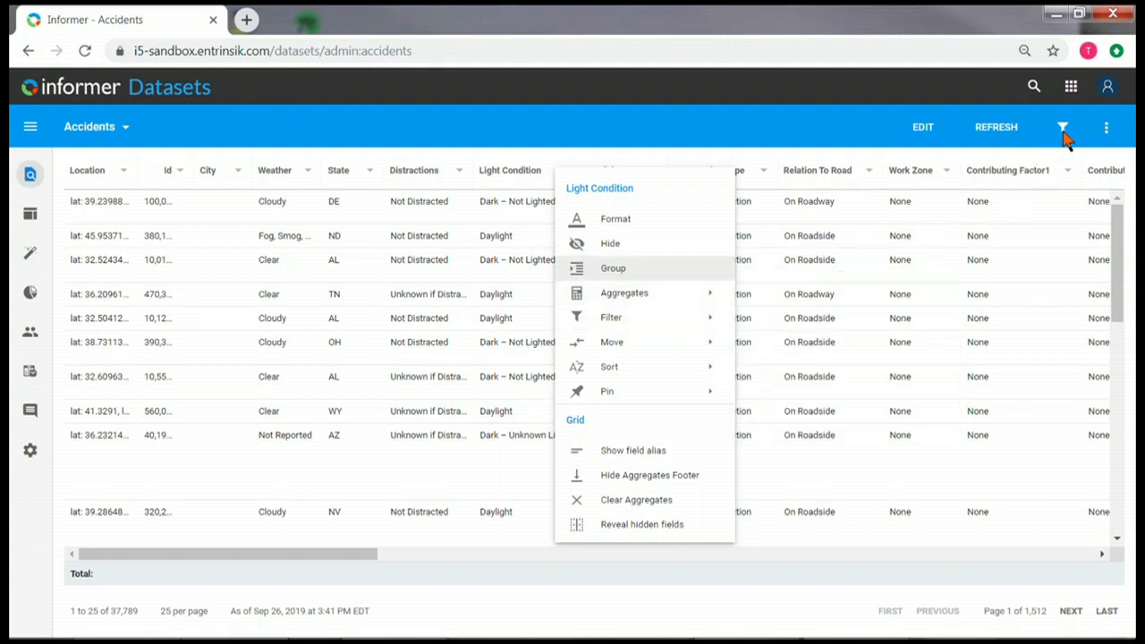
pyautogui.click(1062, 143)
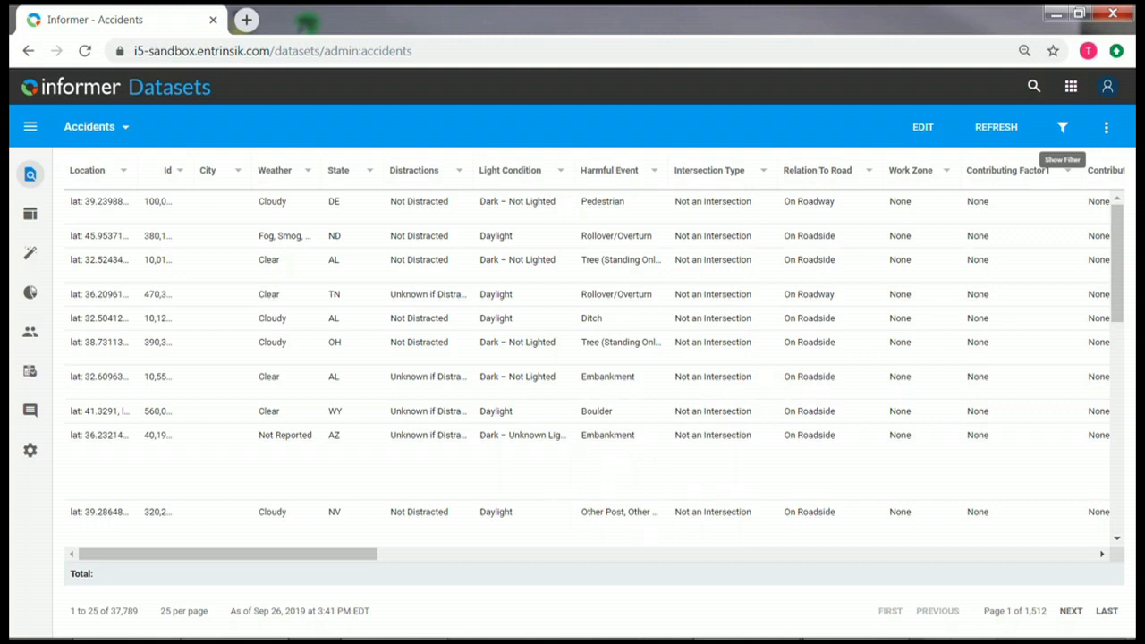
pyautogui.click(1062, 128)
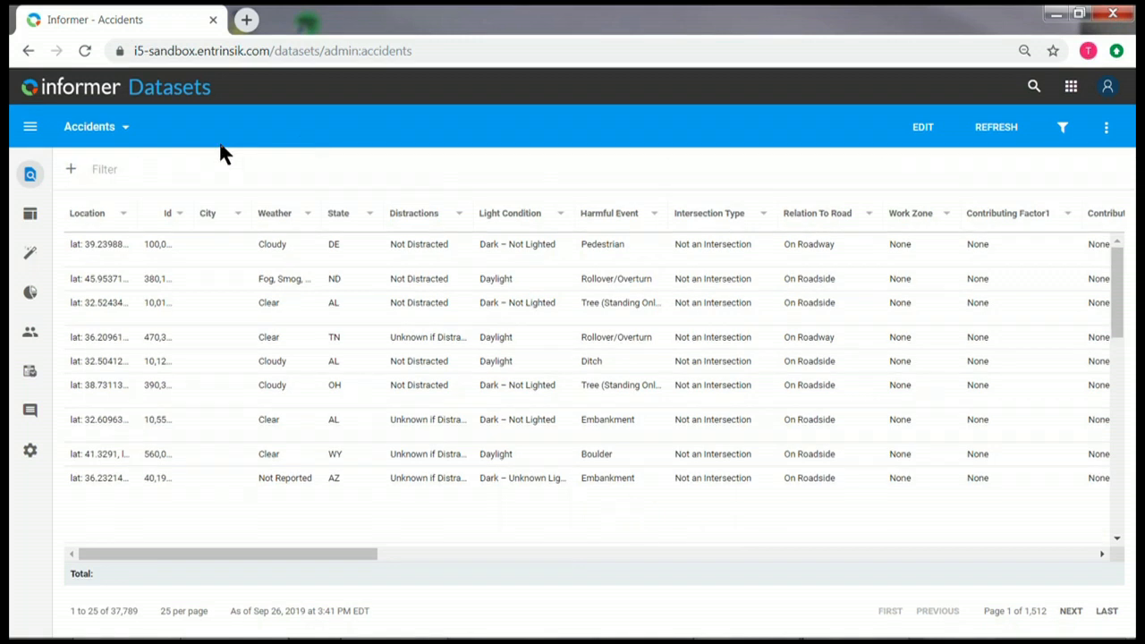
pyautogui.click(100, 170)
pyautogui.write('clo')
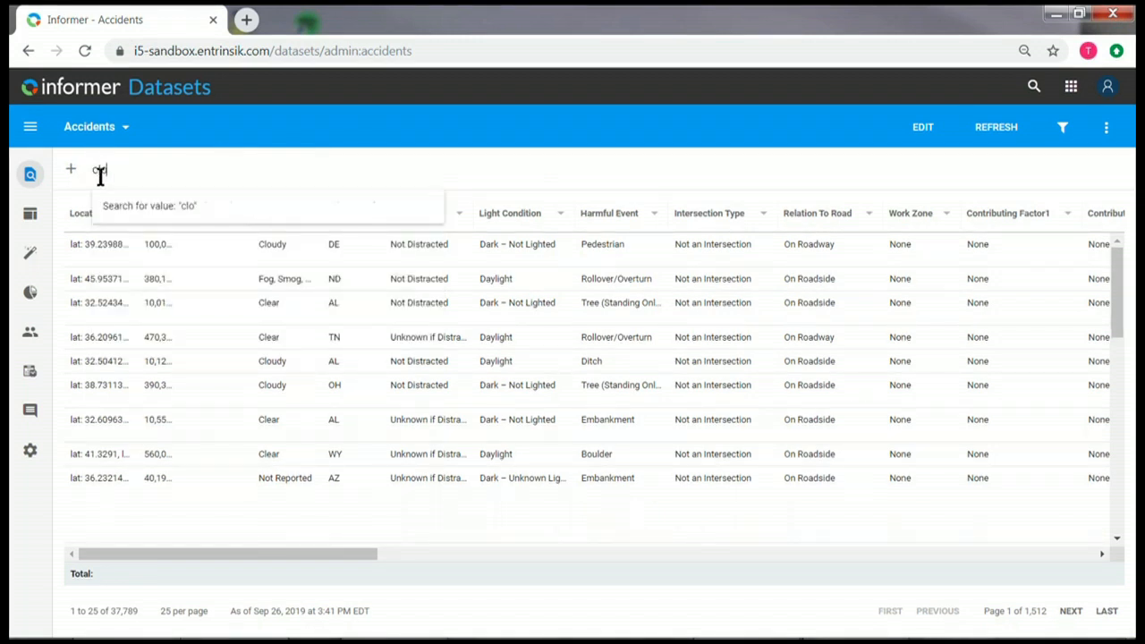
pyautogui.write('udy')
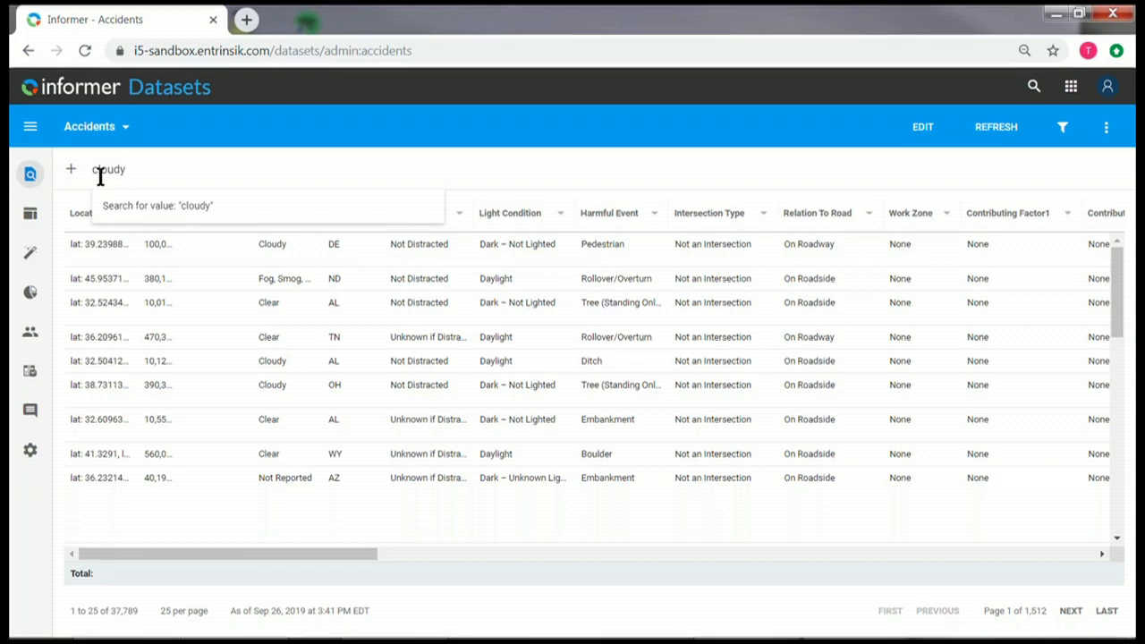
pyautogui.press('Return')
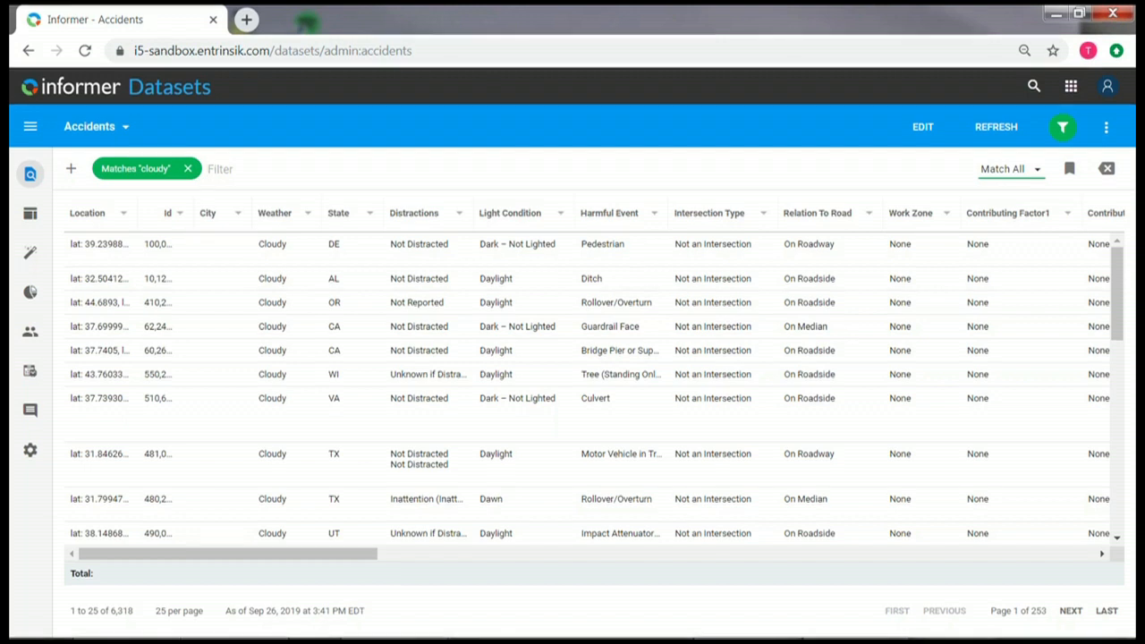
# - Add a distinct-values filter on Genders that keeps only Male
pyautogui.click(71, 169)
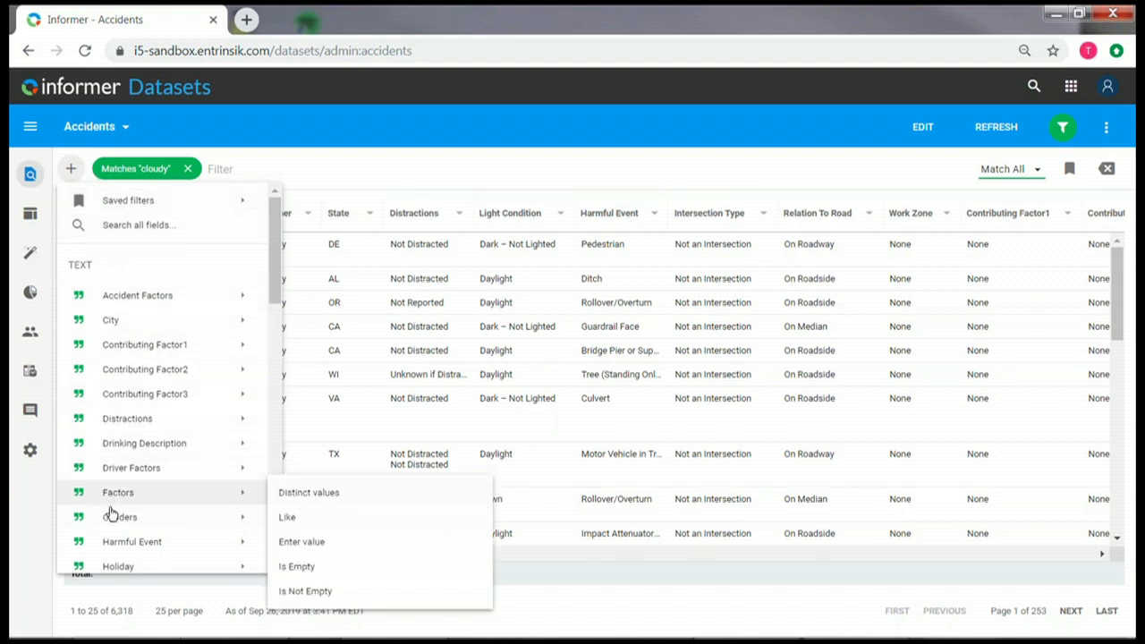
pyautogui.moveTo(108, 519)
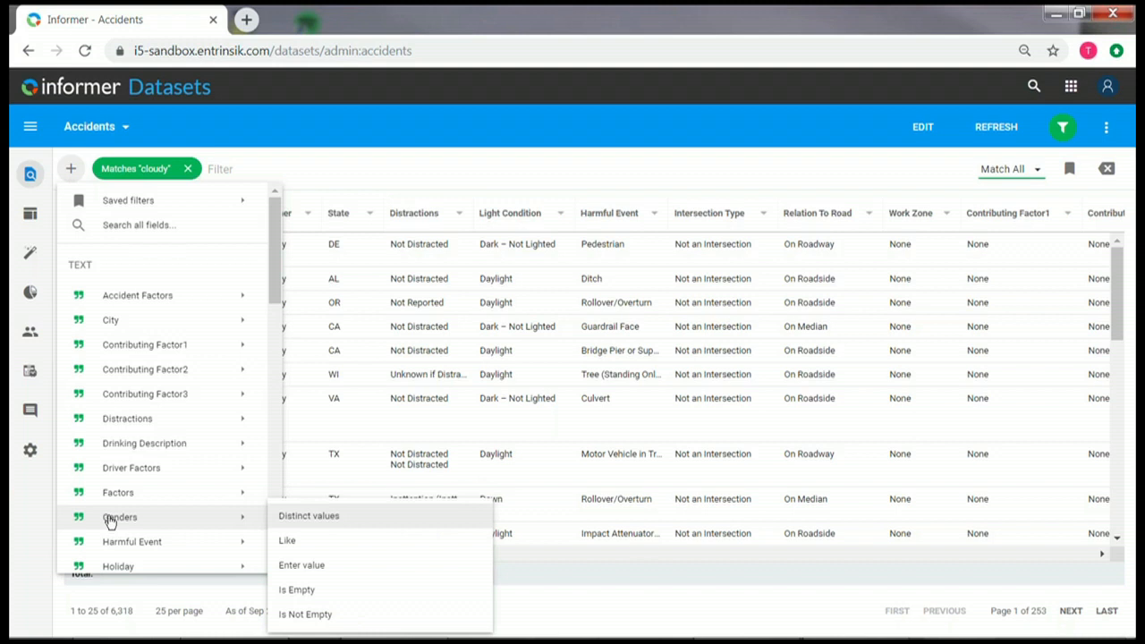
pyautogui.click(291, 518)
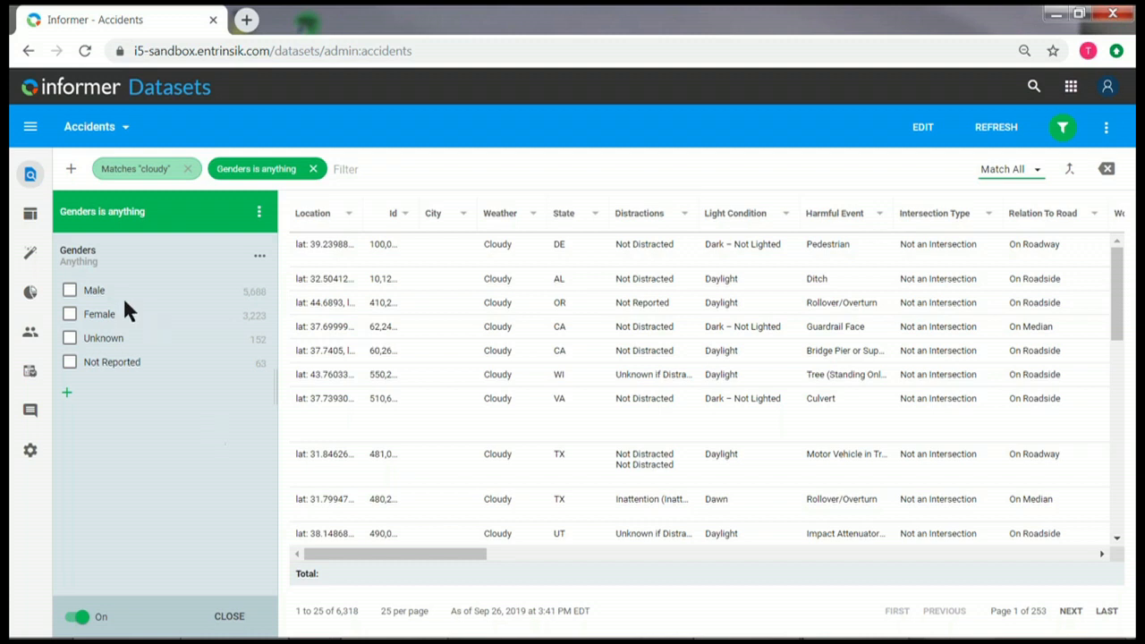
pyautogui.click(70, 292)
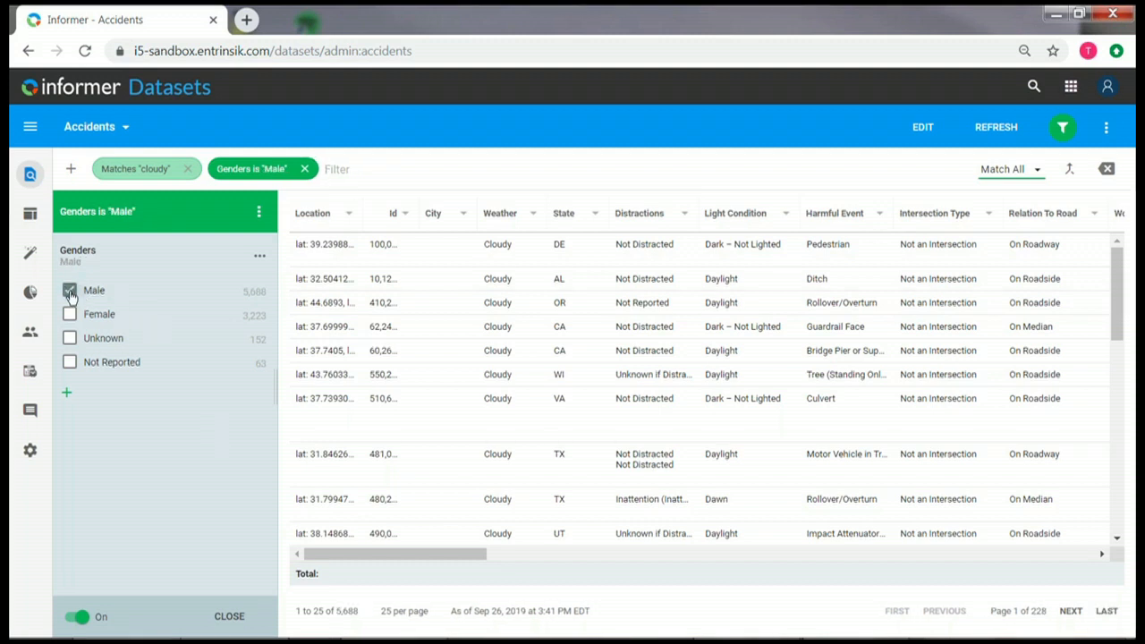
# - Extend the Genders filter with a distinct-values condition on Distractions set to Not Distracted
pyautogui.click(65, 396)
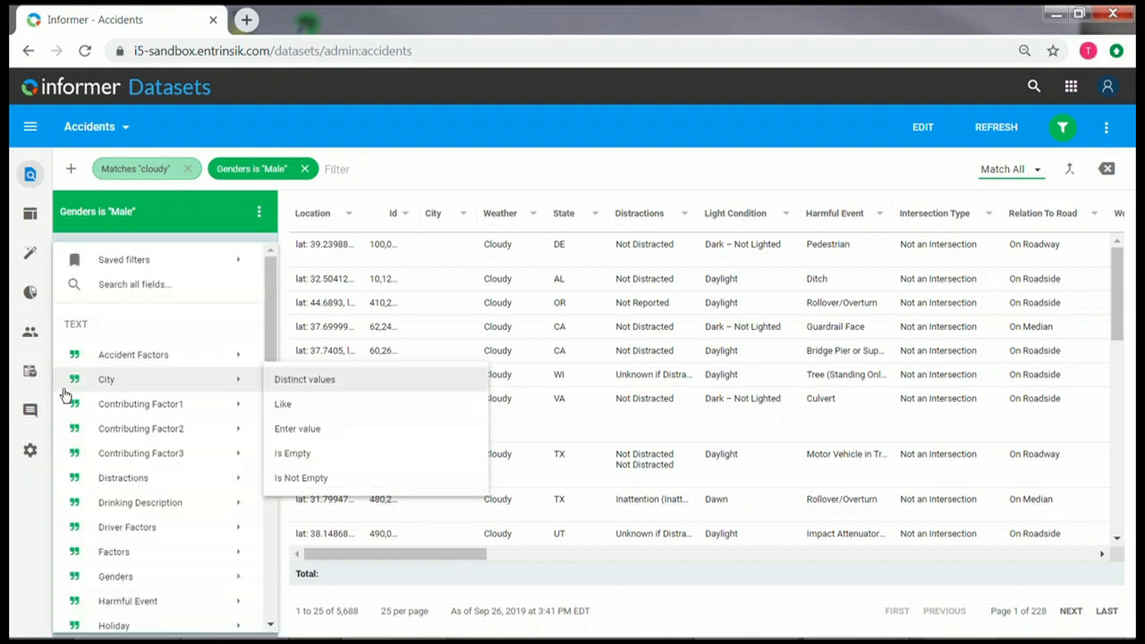
pyautogui.moveTo(113, 483)
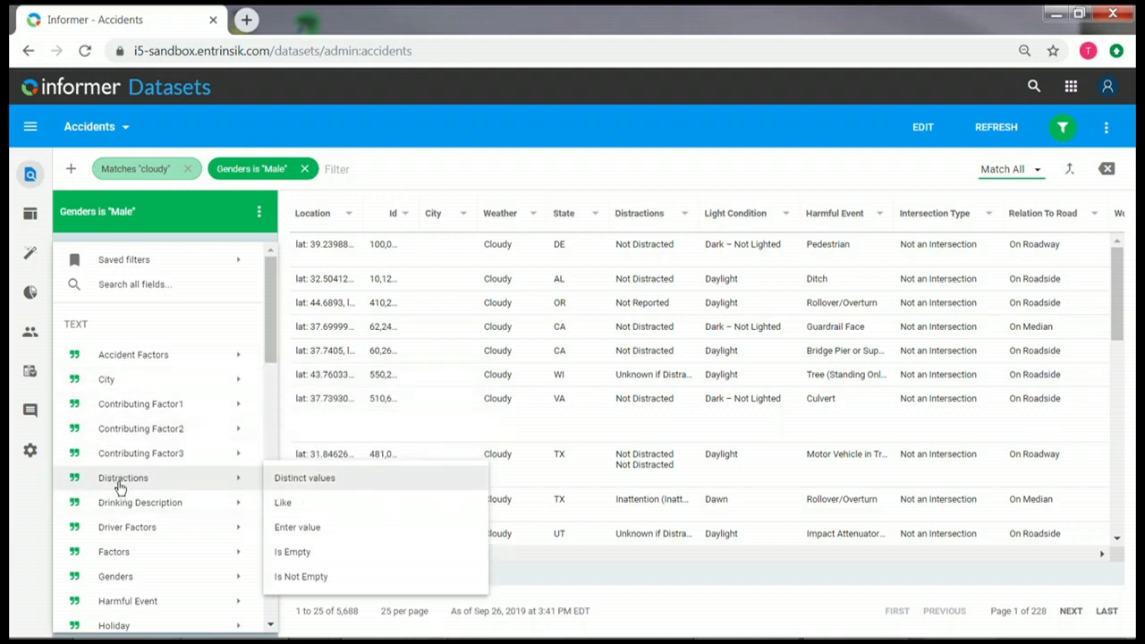
pyautogui.click(274, 480)
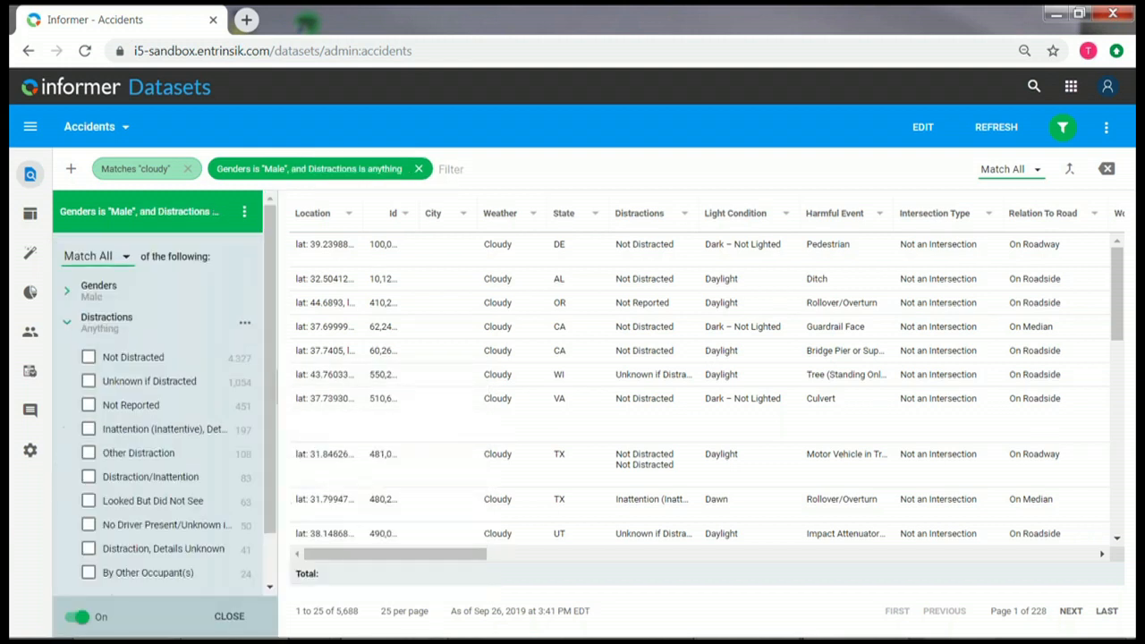
pyautogui.click(89, 358)
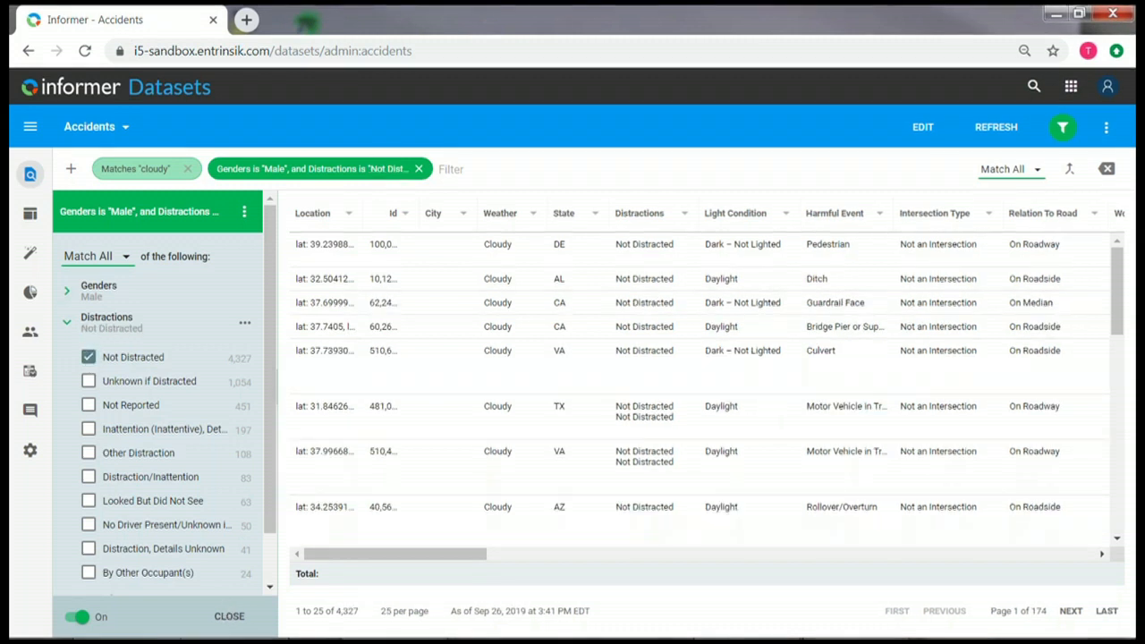
# - Close the filter editor and remove the combined Genders and Distractions filter, keeping the "cloudy" filter
pyautogui.click(227, 616)
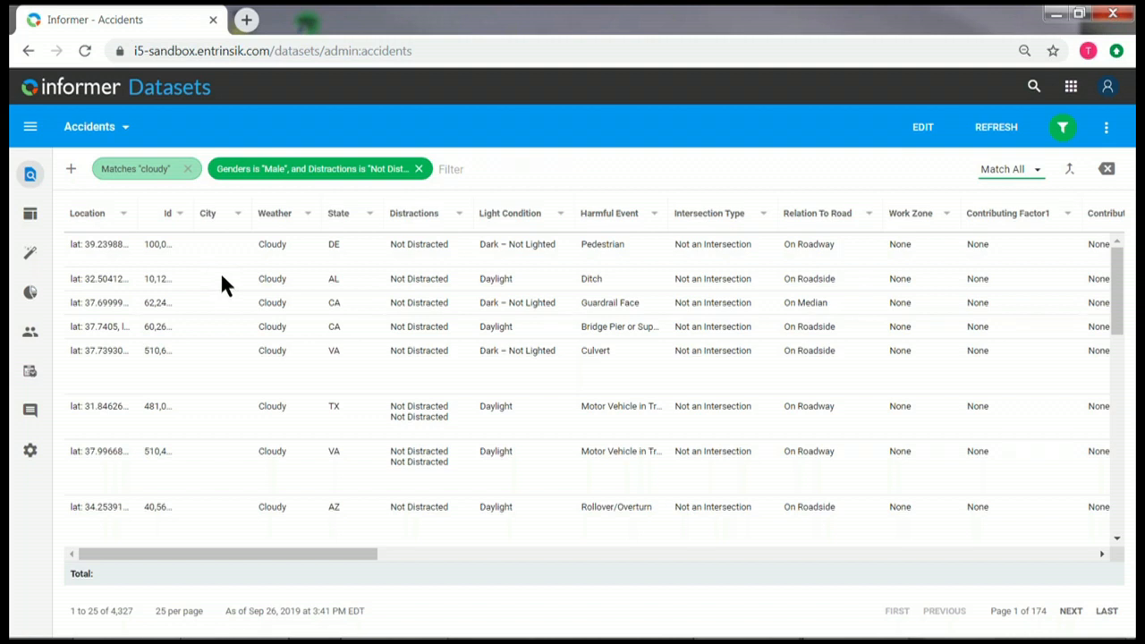
pyautogui.click(421, 170)
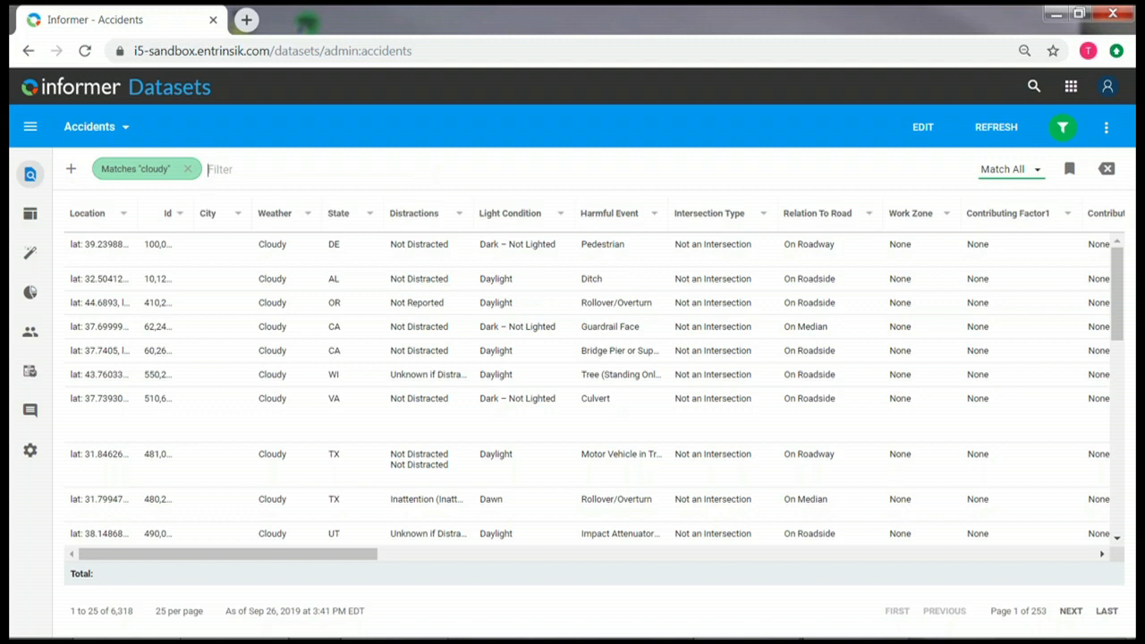
# - Look through the saved filters offered for the Accidents dataset without applying any of them
pyautogui.click(70, 169)
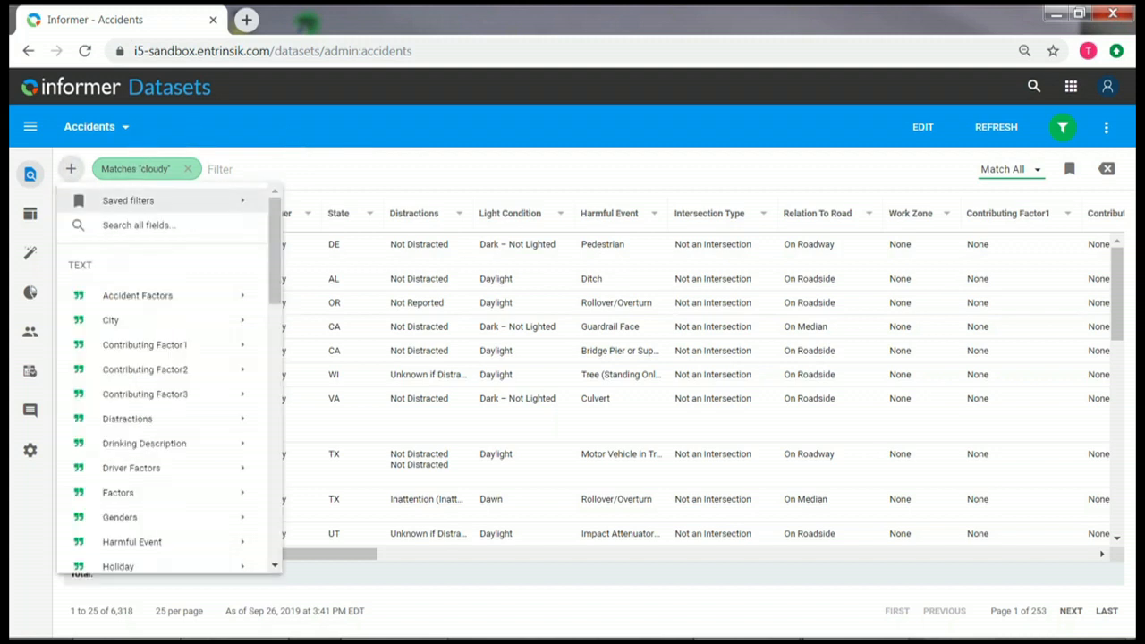
pyautogui.moveTo(80, 202)
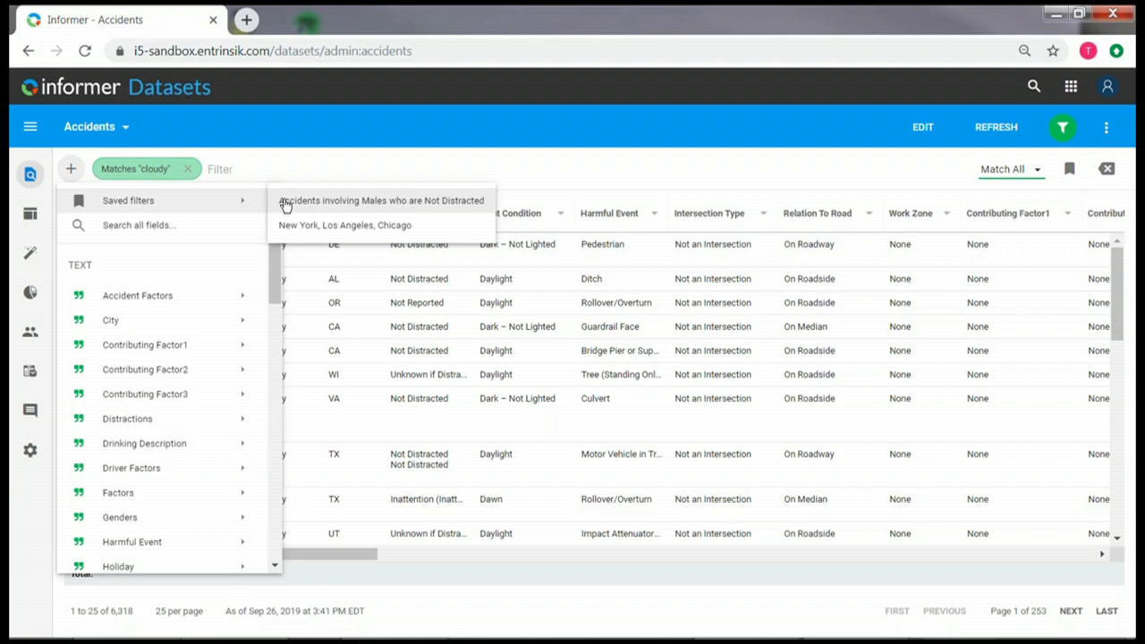
pyautogui.click(379, 164)
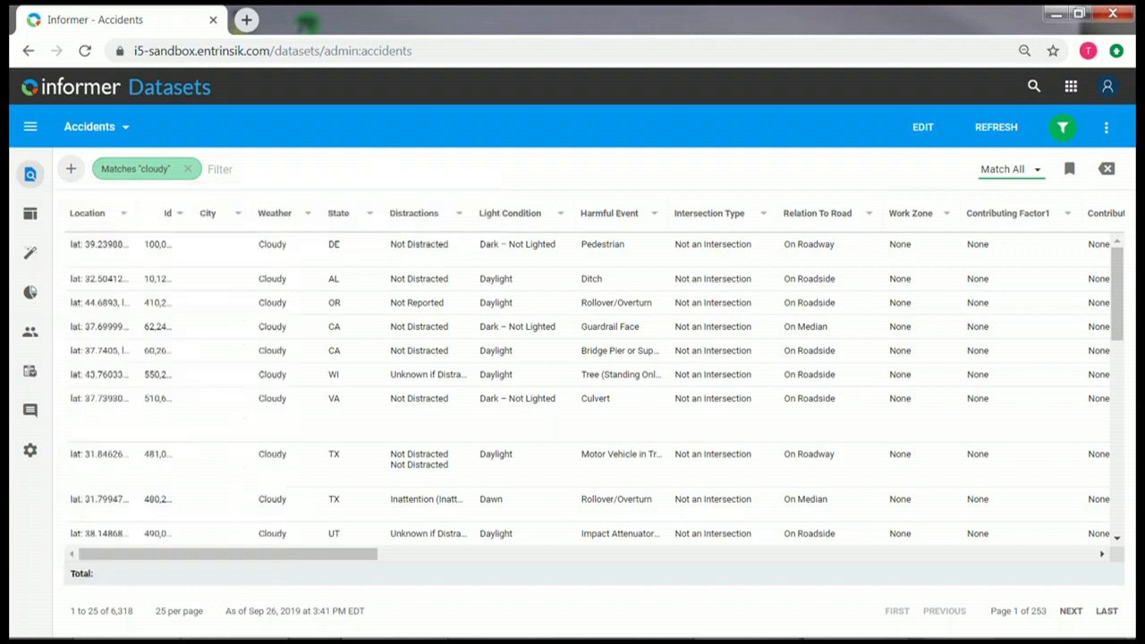
# - Remove the "cloudy" filter, add a distinct-values filter on Distractions with no value selected, and close its editor
pyautogui.click(190, 170)
pyautogui.click(454, 215)
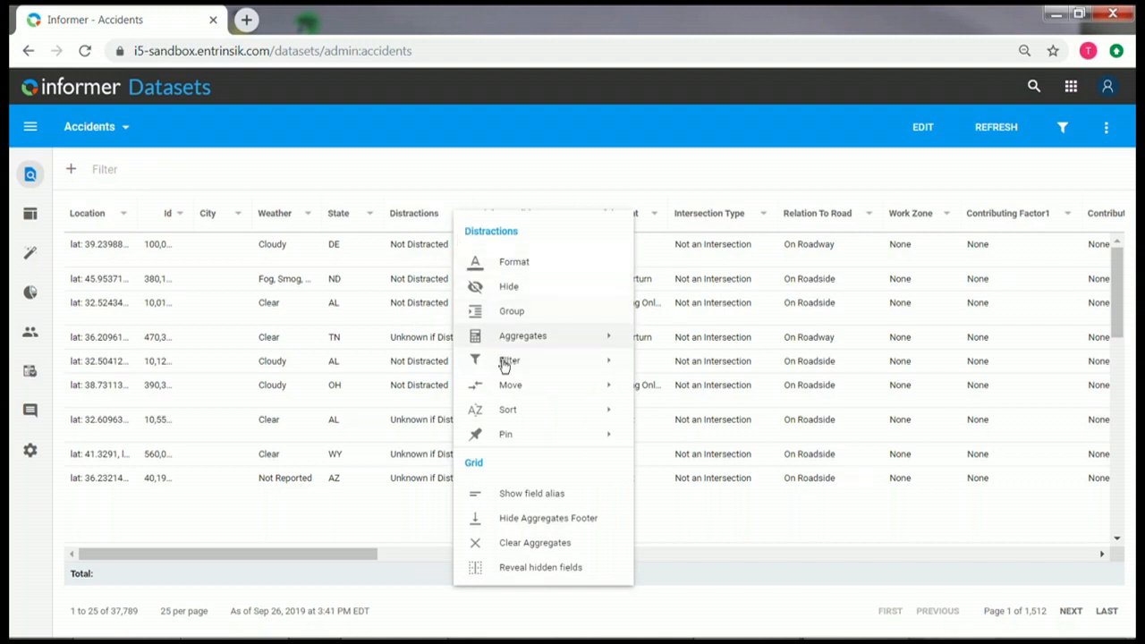
pyautogui.moveTo(533, 363)
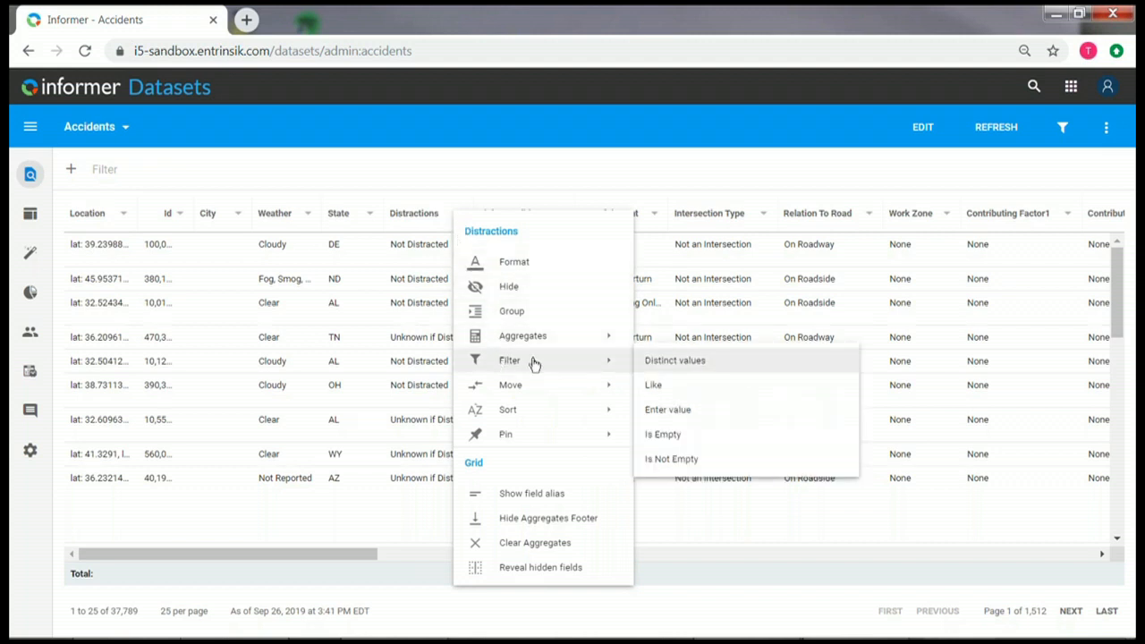
pyautogui.click(691, 371)
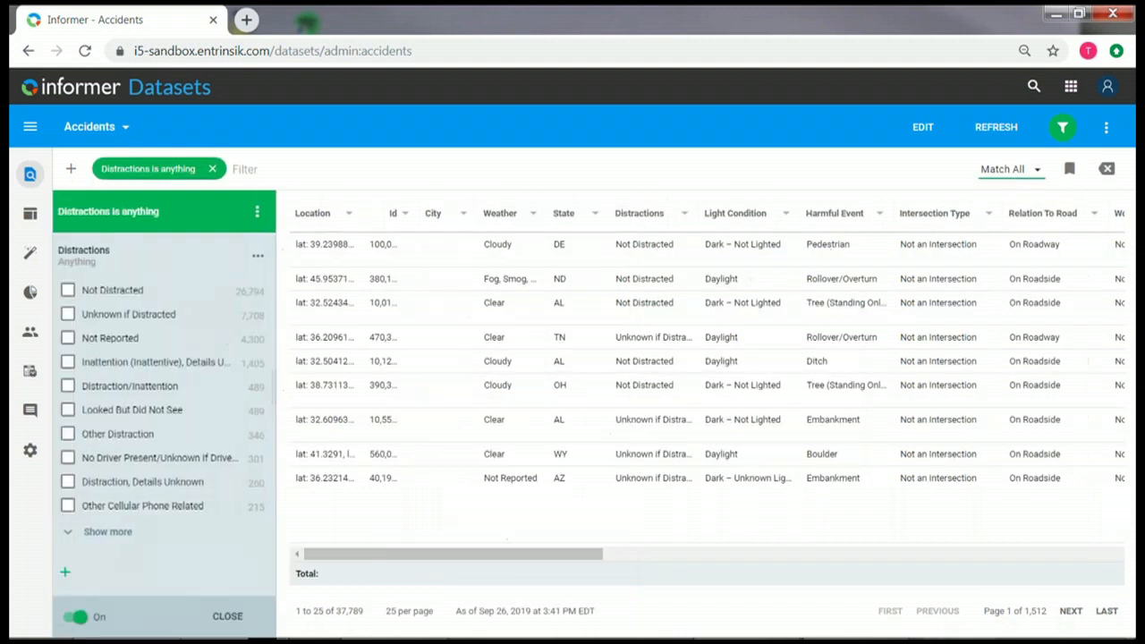
pyautogui.click(229, 619)
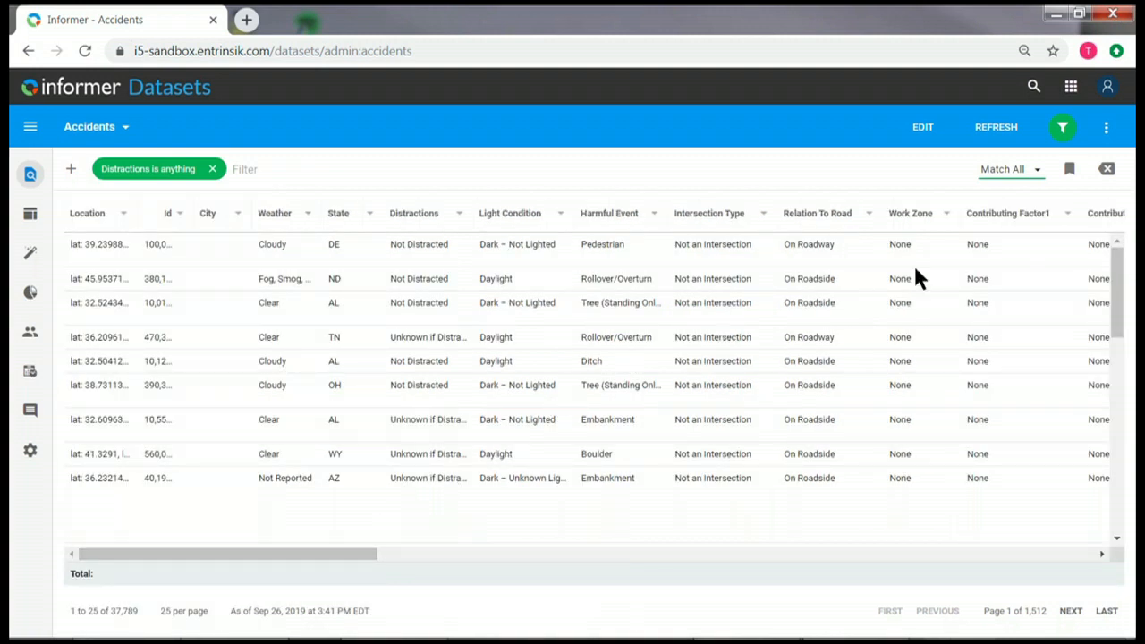
# - Show the export formats available for the Accidents dataset
pyautogui.click(1105, 127)
pyautogui.moveTo(983, 189)
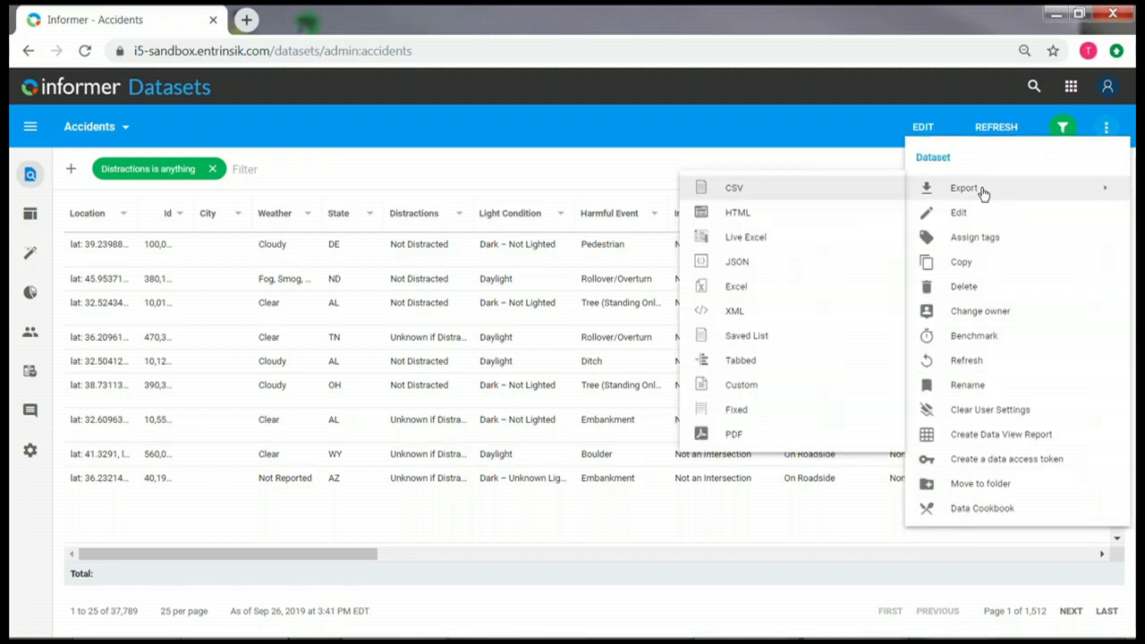